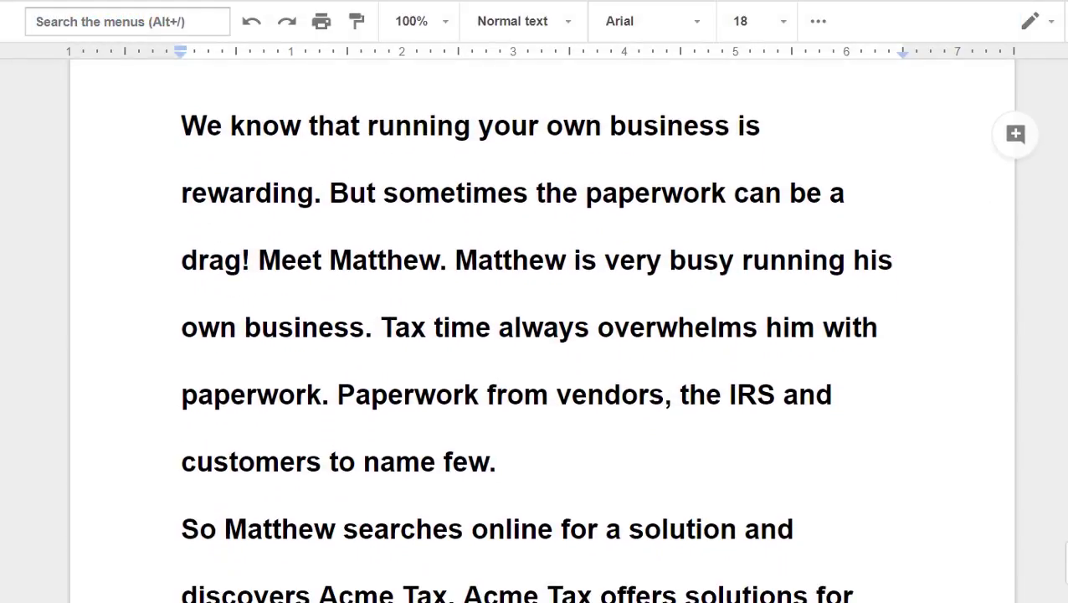
- Select the entire Acme Tax script in the Google Docs document for copying
key(ctrl+a)
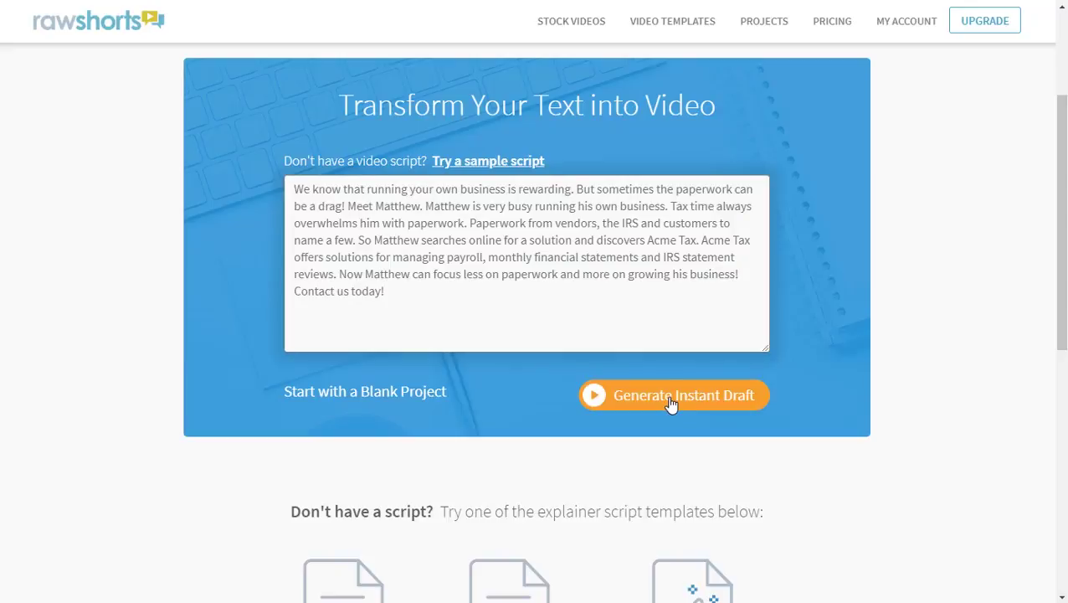
- Generate the instant draft and review the resulting eight-scene storyboard outline
click(671, 403)
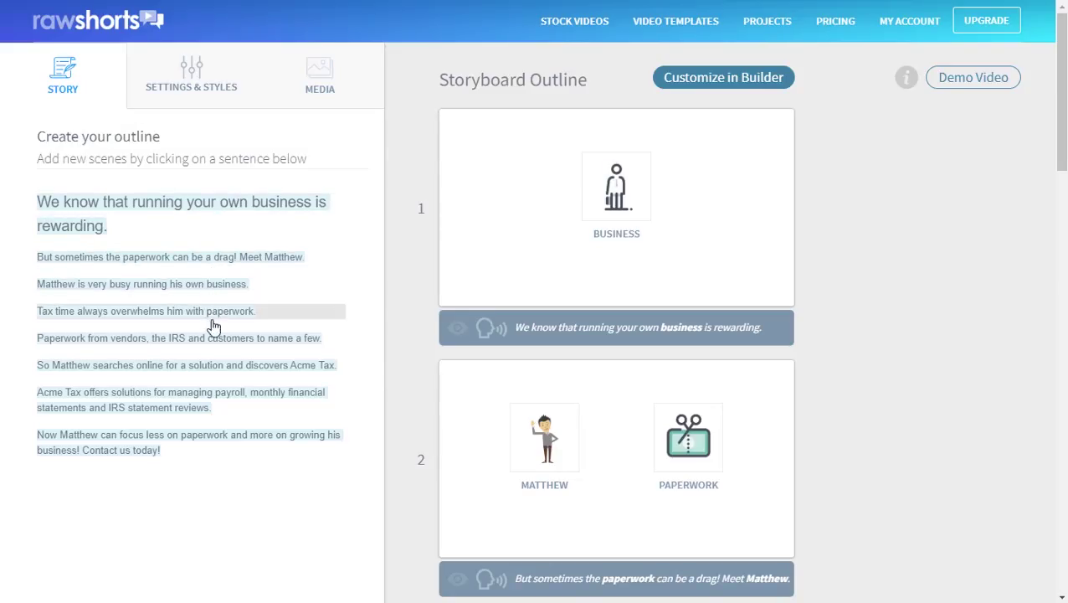
scroll(868, 363, down, 5)
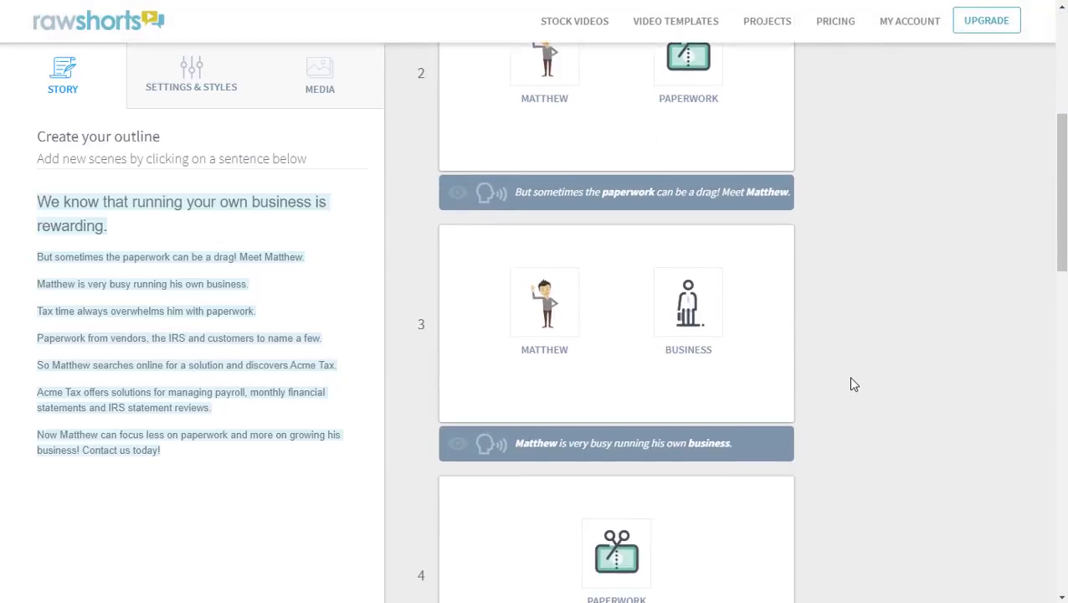
scroll(850, 378, down, 14)
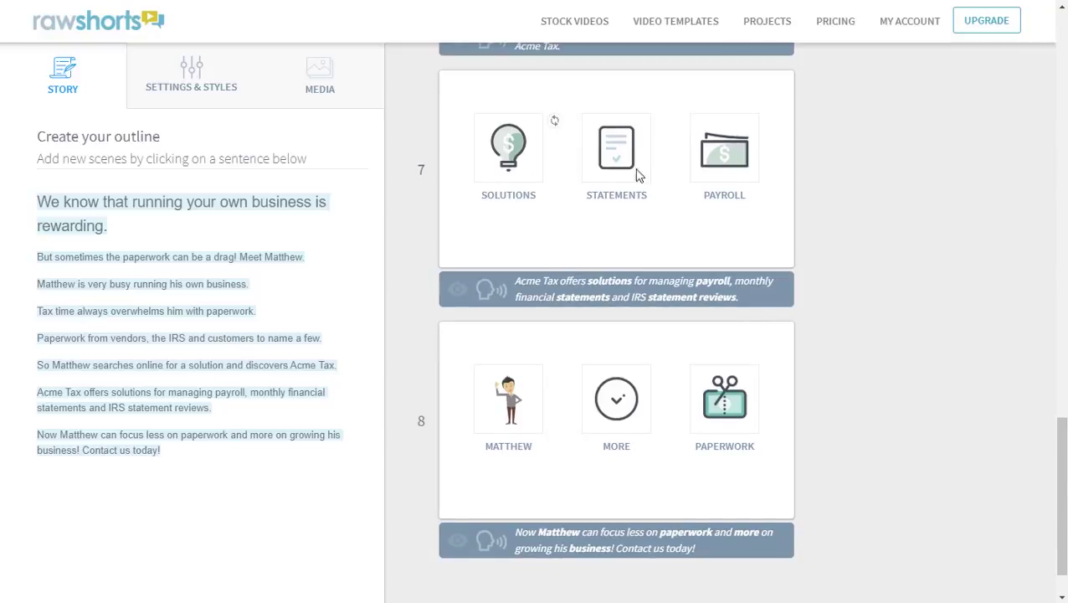
scroll(849, 346, up, 18)
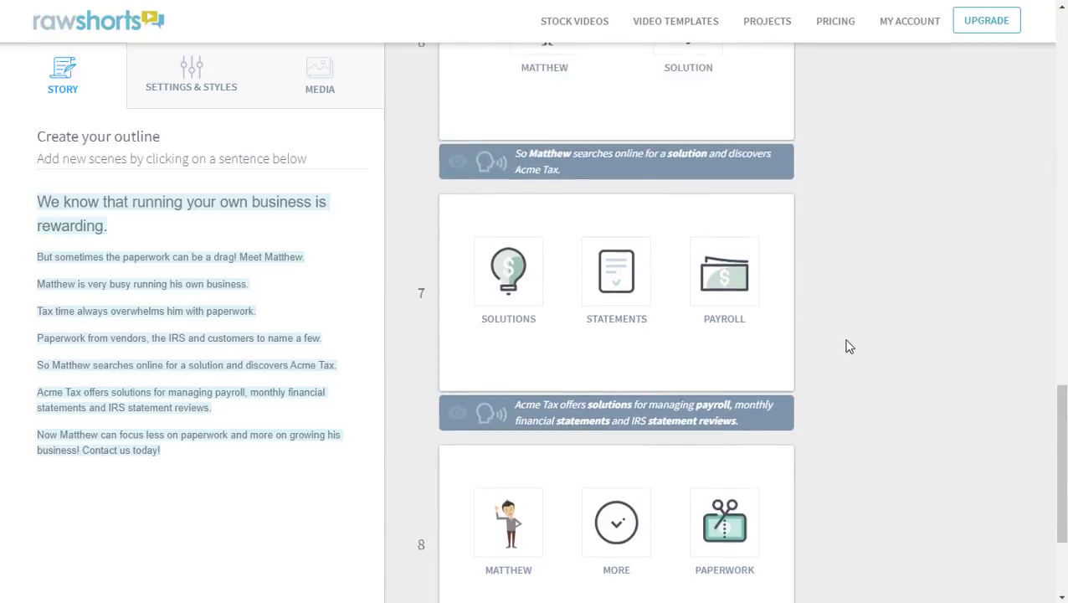
scroll(850, 346, up, 1)
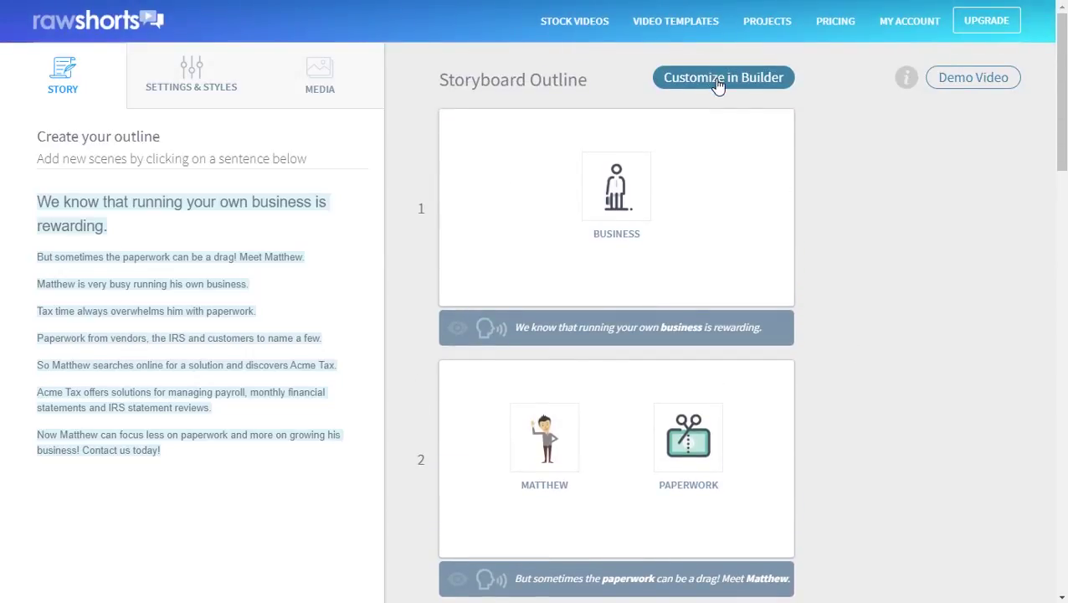
- Open the draft in the builder, preview it, and inspect the paperwork and vendors icons
click(718, 79)
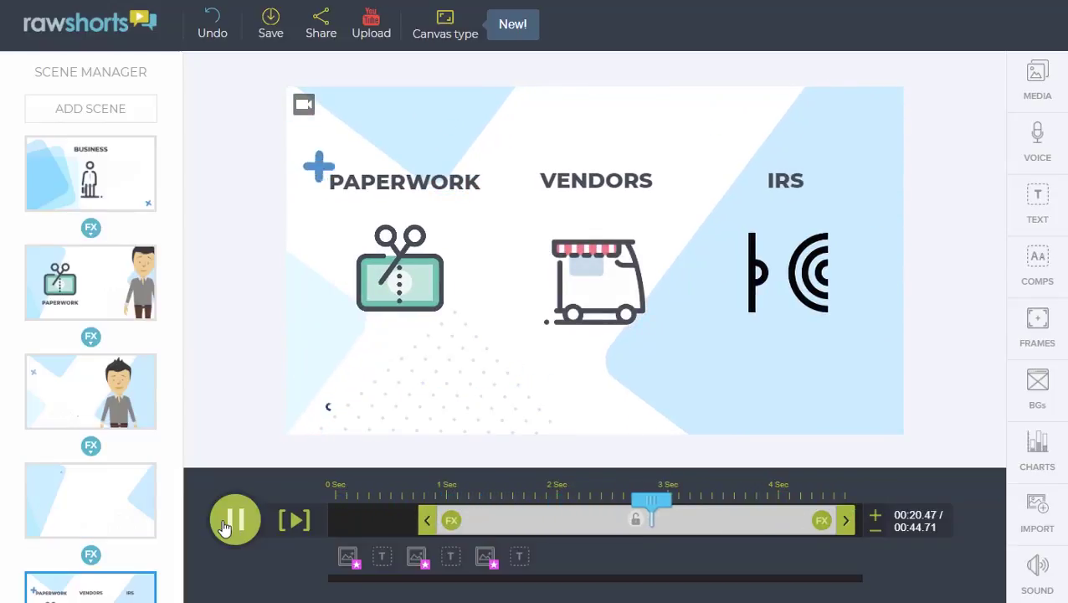
click(225, 526)
click(421, 267)
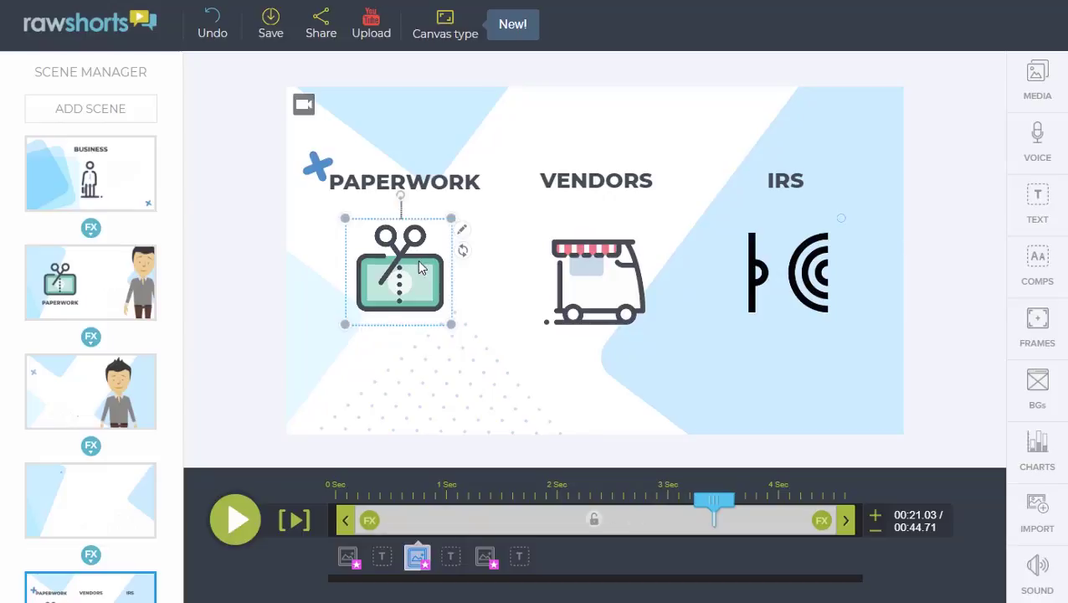
click(617, 265)
scroll(104, 503, down, 3)
- In the man/SOLUTION scene, select its elements and adjust the ACME TAX icon's timing bars
click(91, 394)
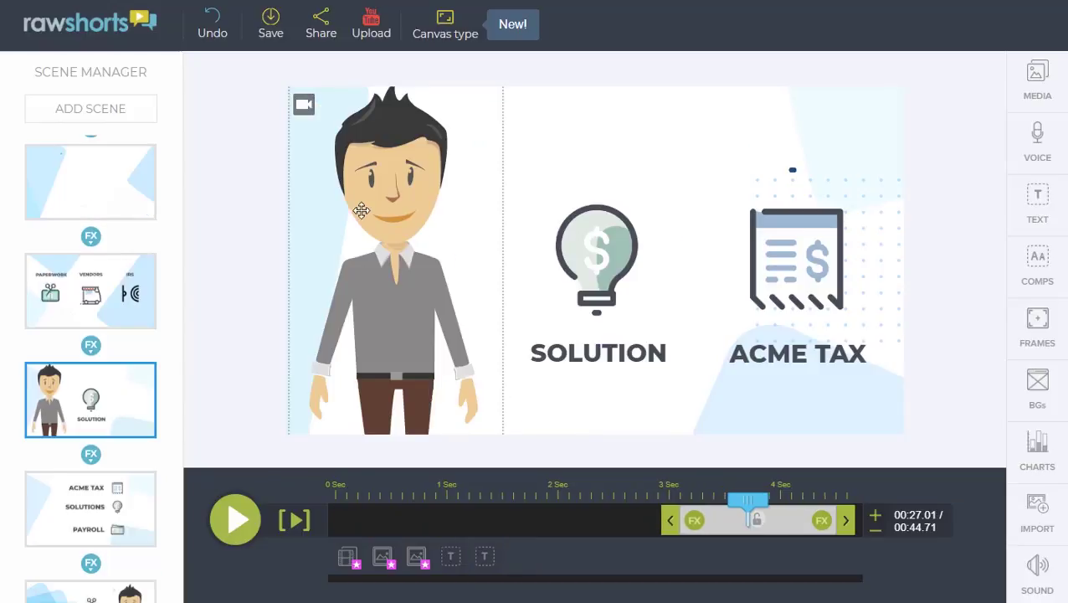
click(374, 224)
click(569, 277)
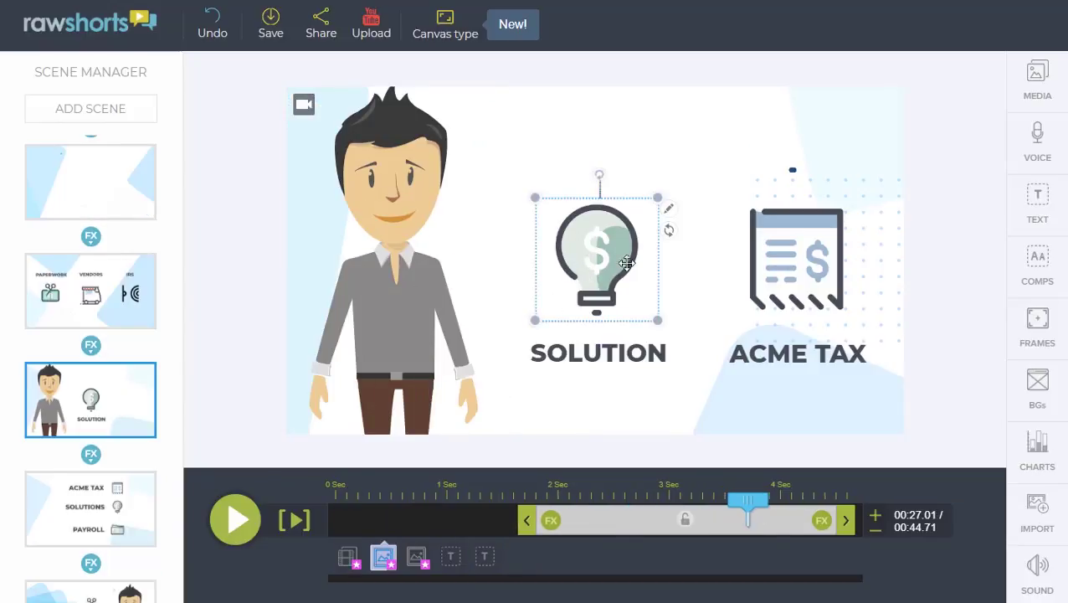
click(770, 261)
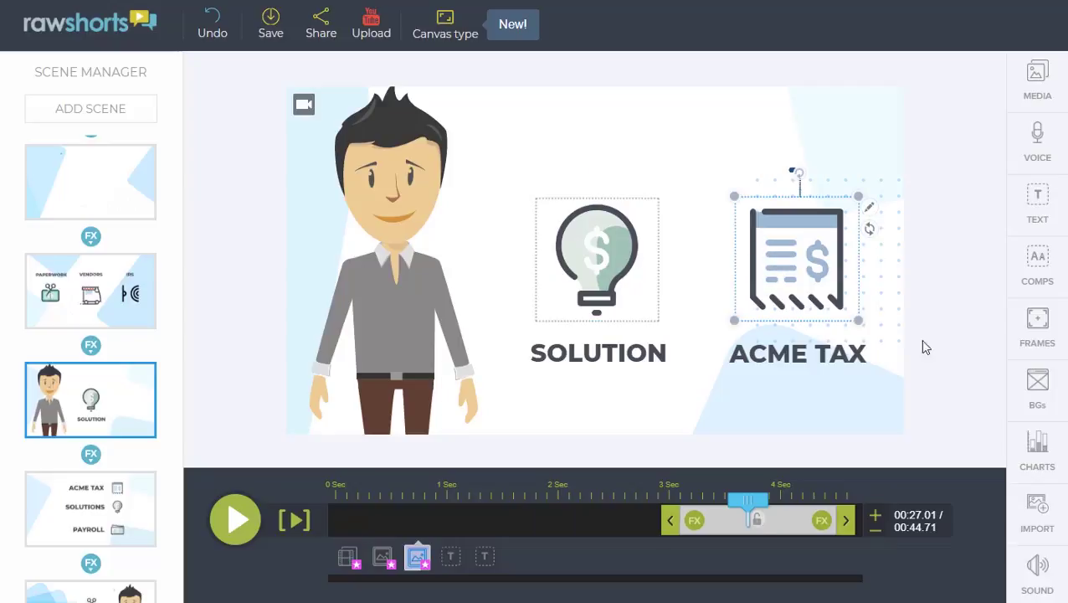
drag(720, 534, 768, 523)
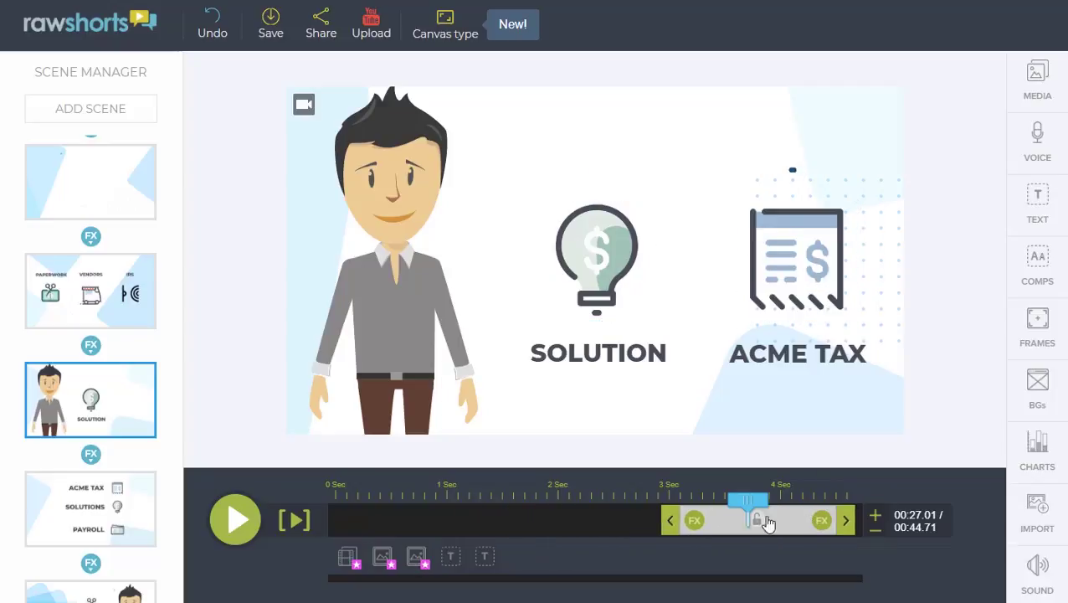
drag(679, 534, 846, 535)
click(639, 286)
scroll(136, 465, up, 5)
scroll(140, 444, up, 1)
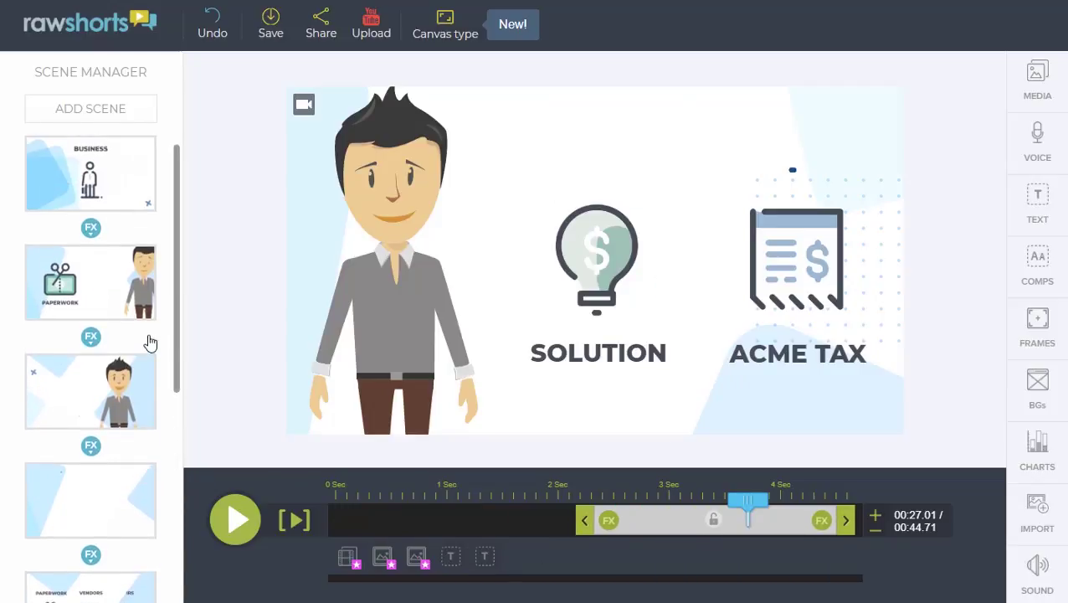
- Shrink the BUSINESS scene's businessman figure and swap it for a storefront icon
click(104, 165)
click(615, 323)
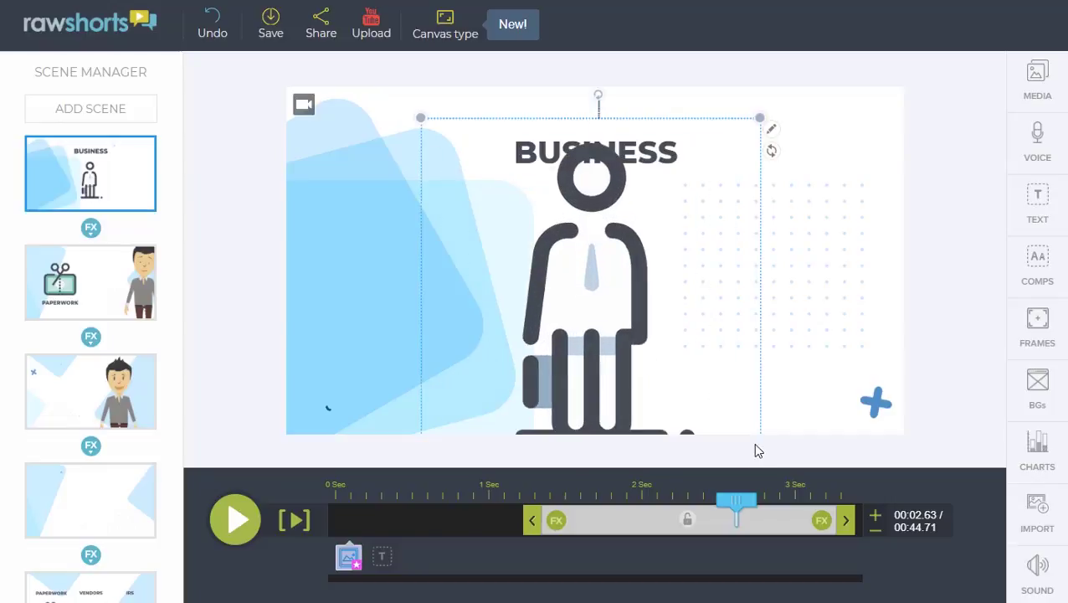
drag(756, 452, 669, 391)
mouse_move(592, 333)
mouse_down()
mouse_move(626, 334)
mouse_move(599, 343)
mouse_up()
click(711, 207)
scroll(811, 236, down, 3)
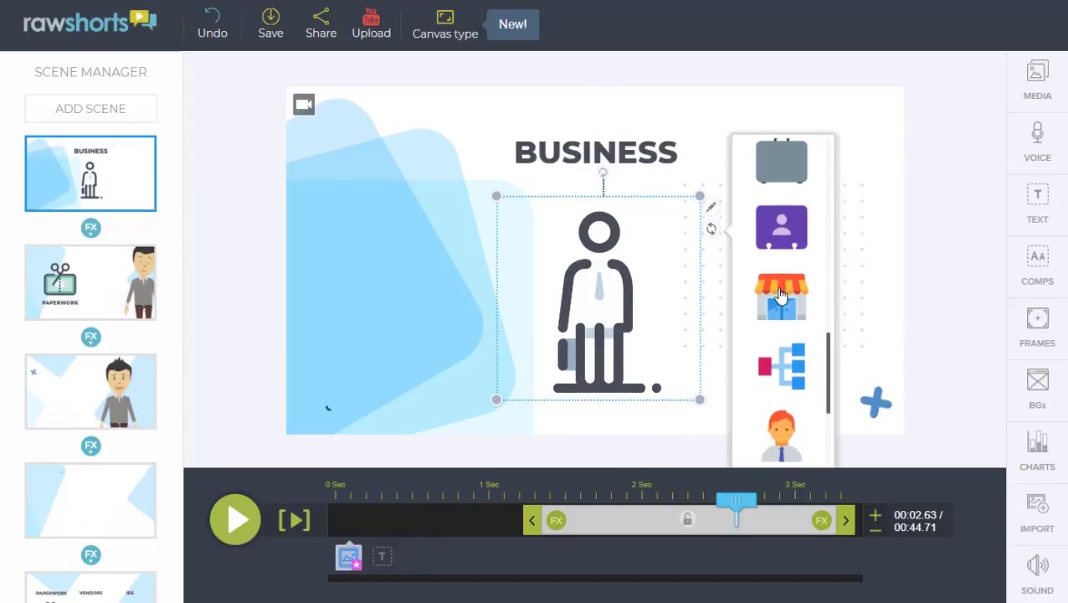
click(780, 296)
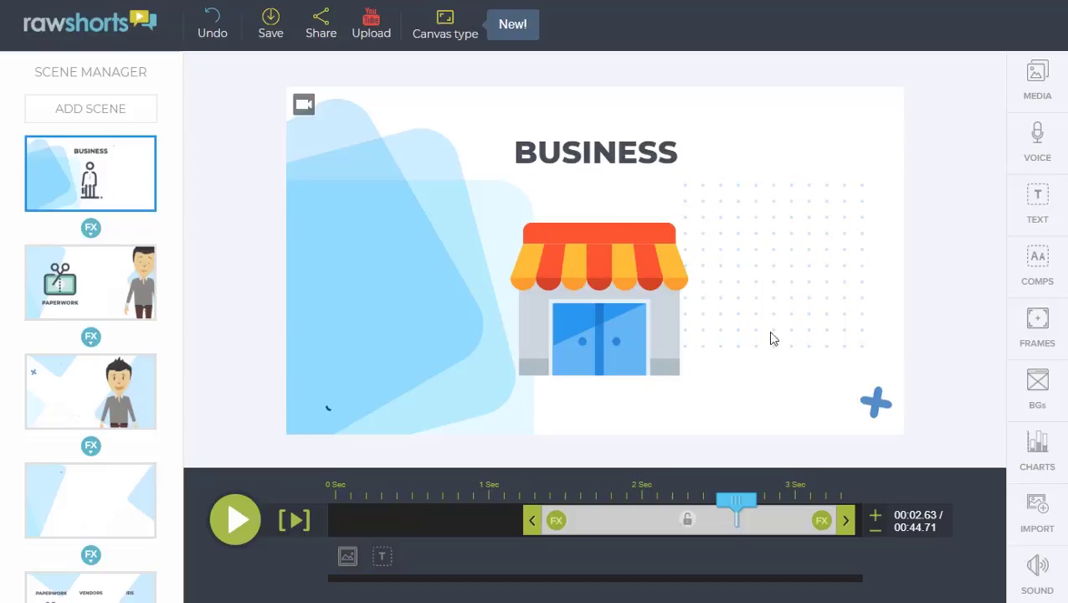
click(625, 160)
- Change the BUSINESS headline's font to Bangers, then deselect it
click(811, 448)
click(831, 524)
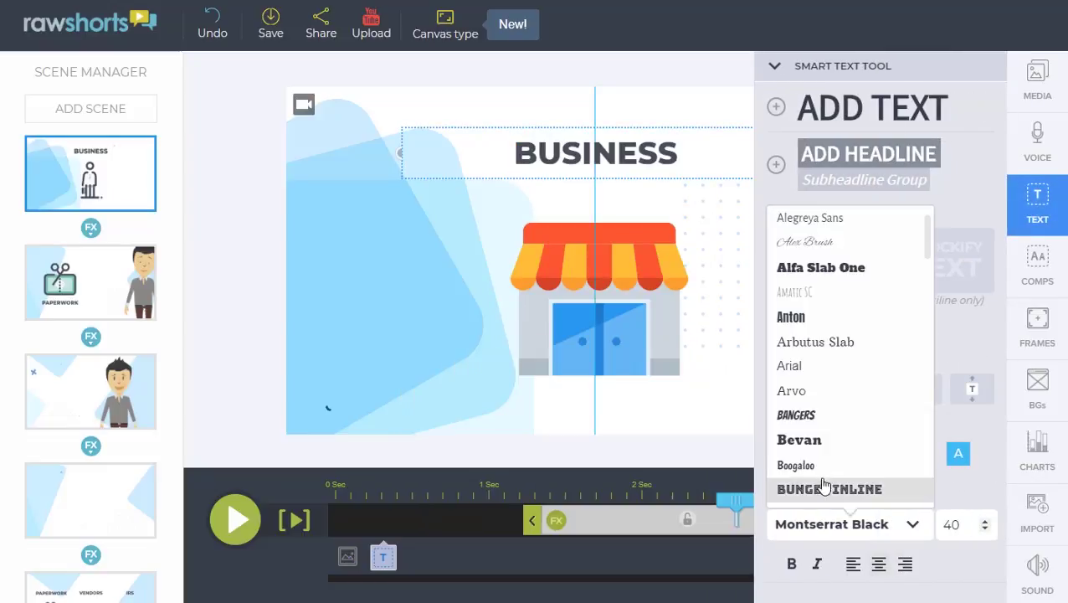
click(805, 420)
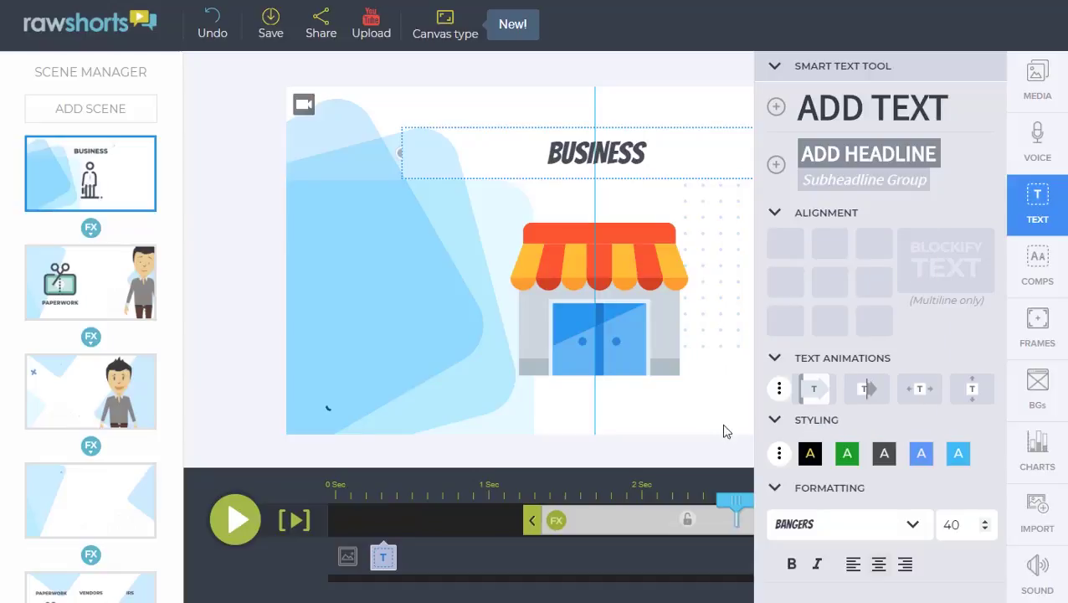
click(695, 418)
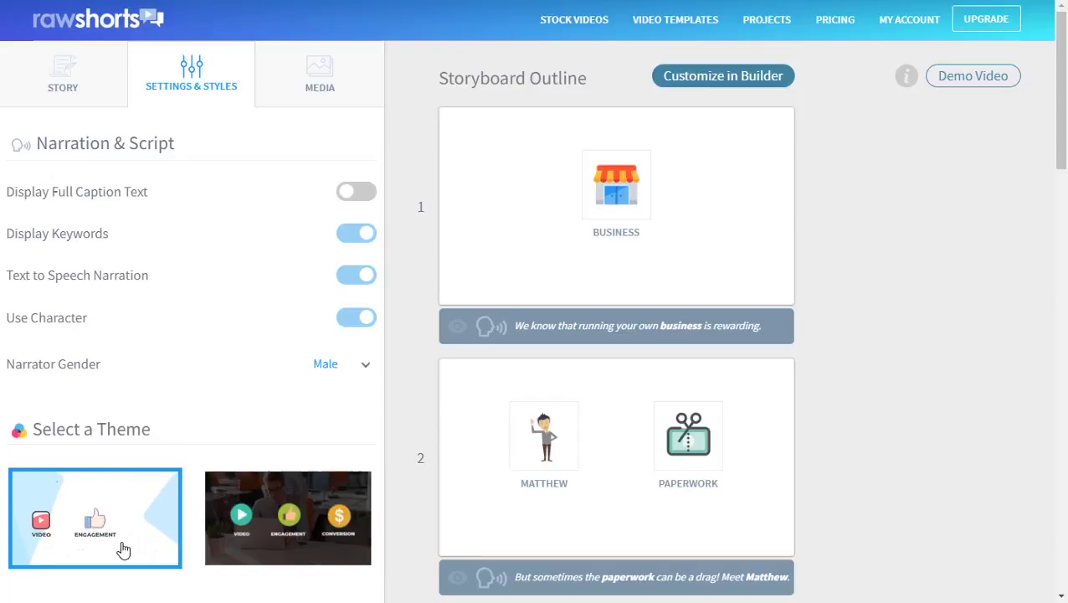
- Apply the dark theme and give scene 1 the tablet-and-coffee 'business' stock video background
click(310, 518)
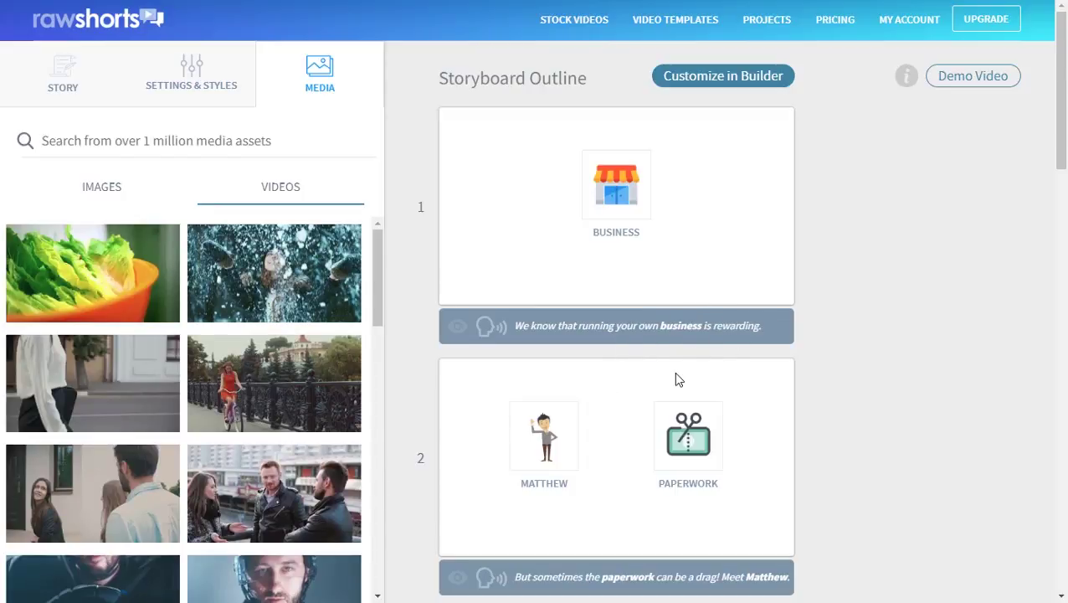
click(678, 329)
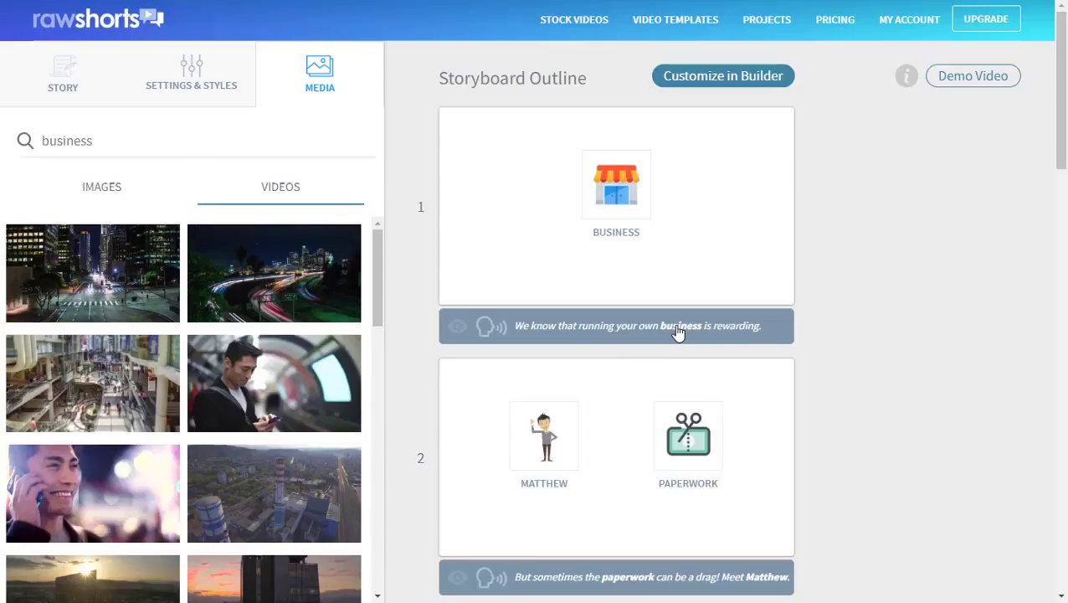
scroll(230, 406, down, 10)
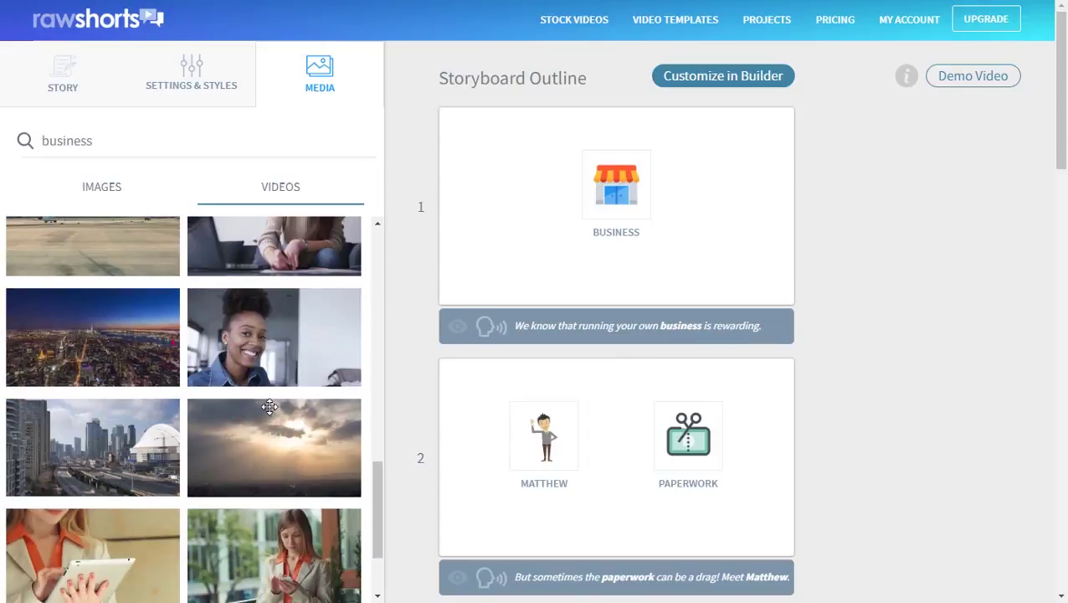
scroll(269, 407, down, 5)
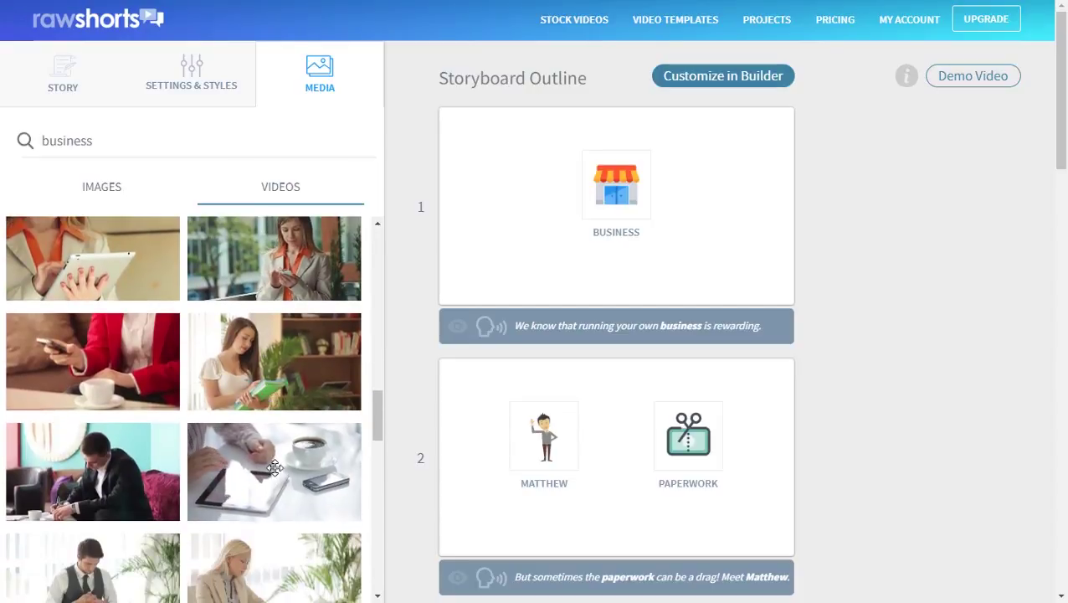
drag(275, 466, 564, 224)
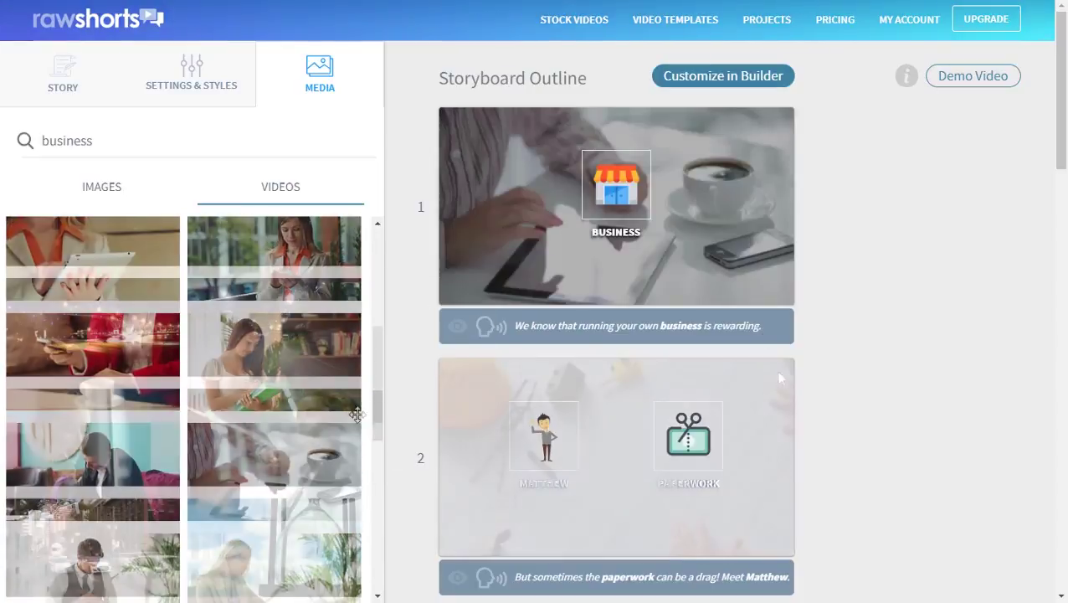
- Add storyboard scenes covering script sentences two through six
click(717, 79)
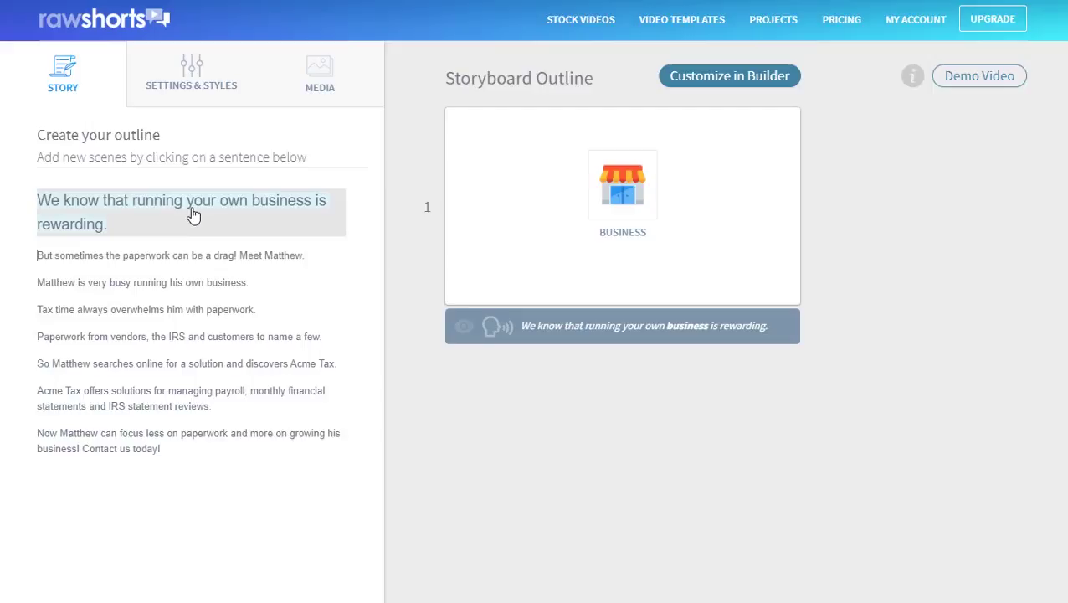
click(180, 257)
click(181, 311)
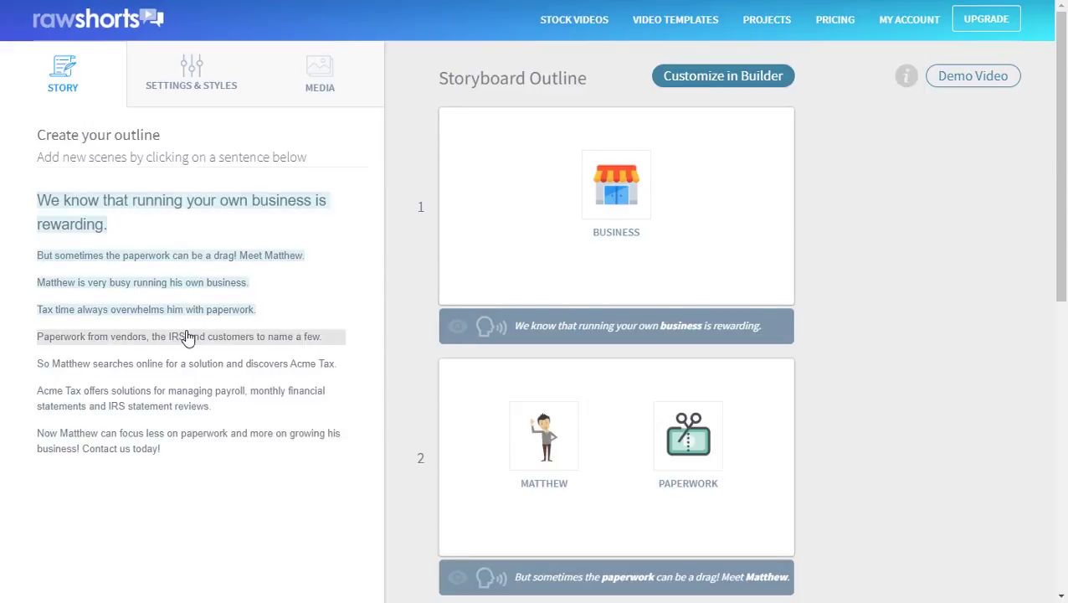
click(190, 371)
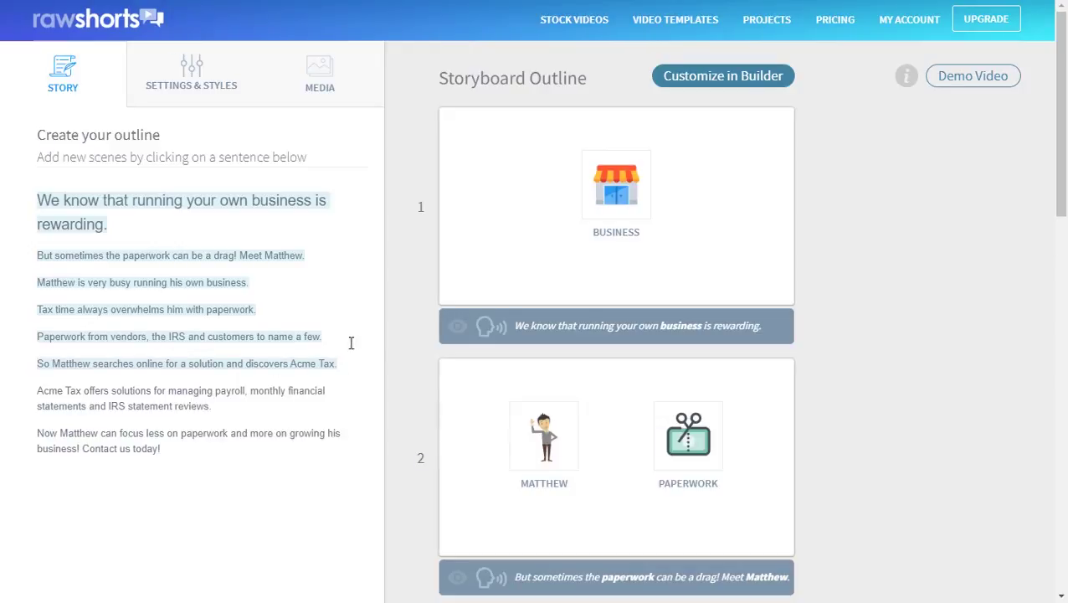
- Set the tablet-and-coffee 'business' stock video as scene 1's background
click(681, 327)
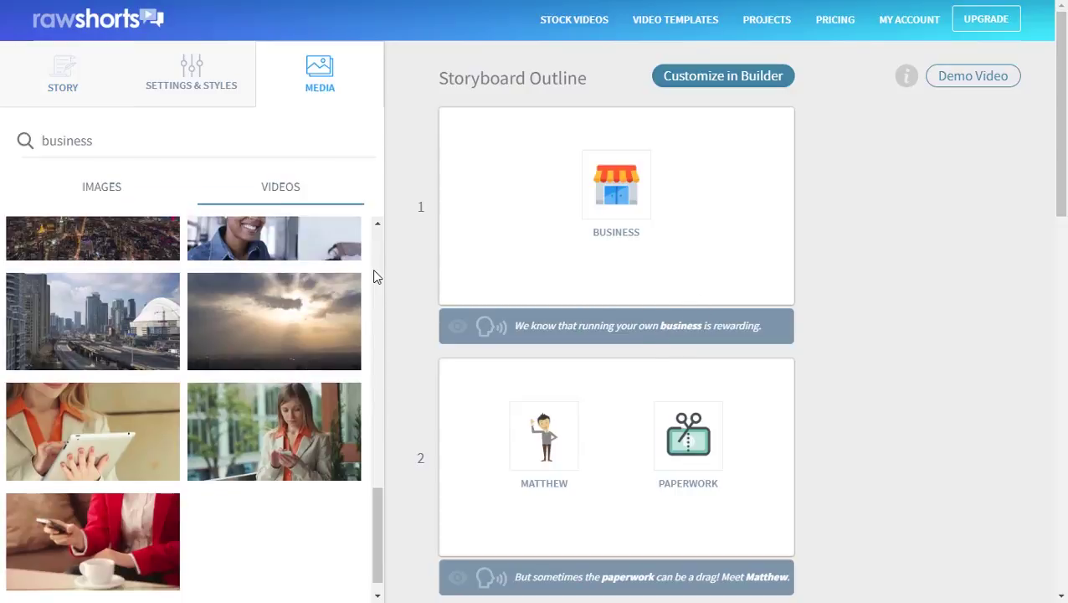
scroll(373, 269, down, 5)
drag(308, 311, 595, 223)
- Toggle Display Full Caption Text on, then back off so keywords show instead of captions
click(191, 74)
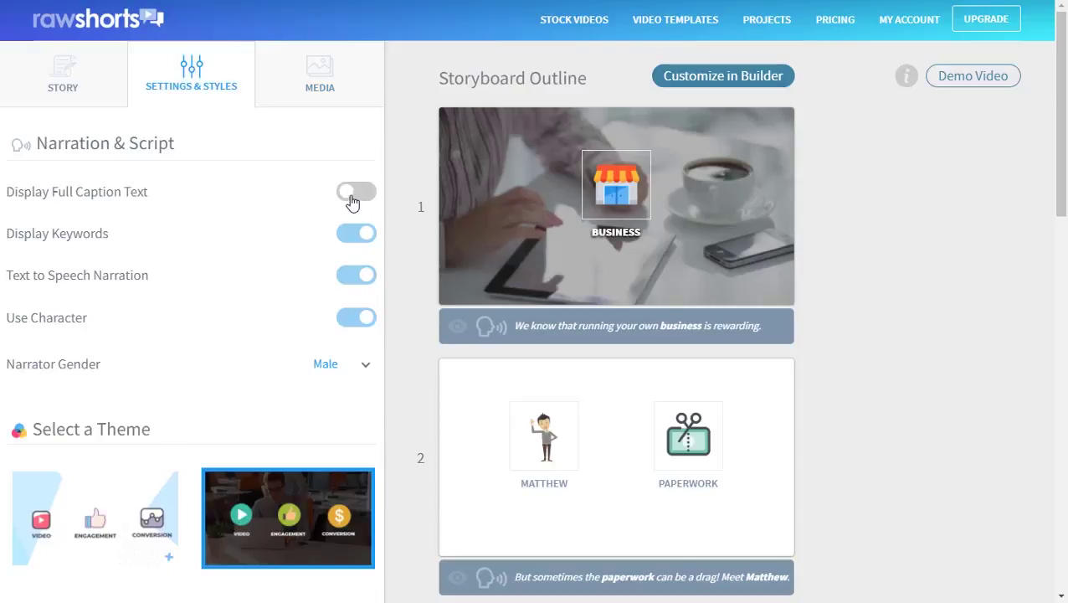
click(348, 196)
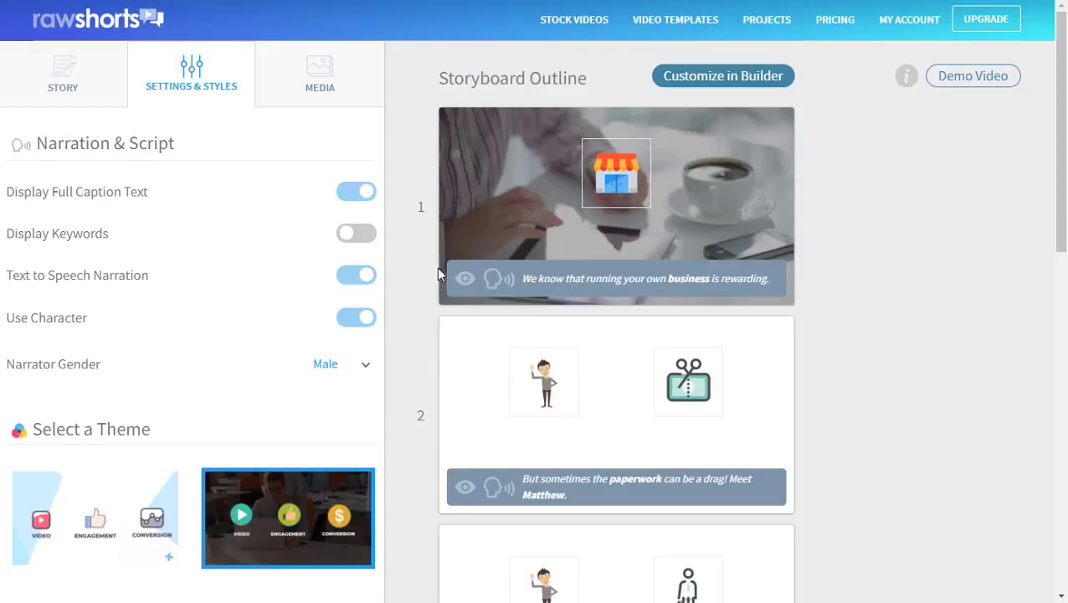
click(343, 238)
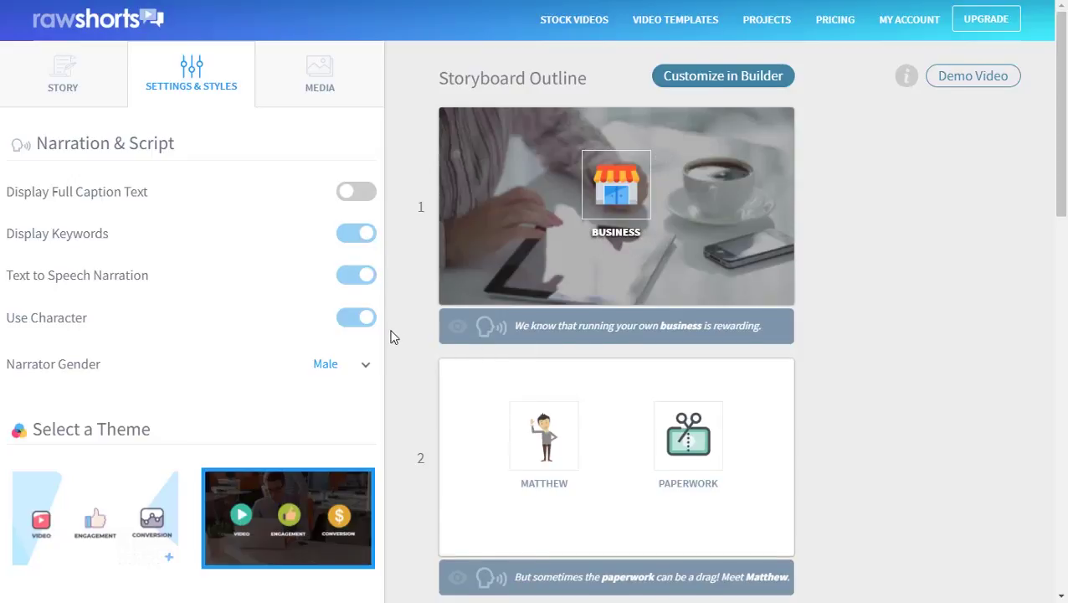
scroll(390, 337, down, 3)
scroll(387, 345, up, 3)
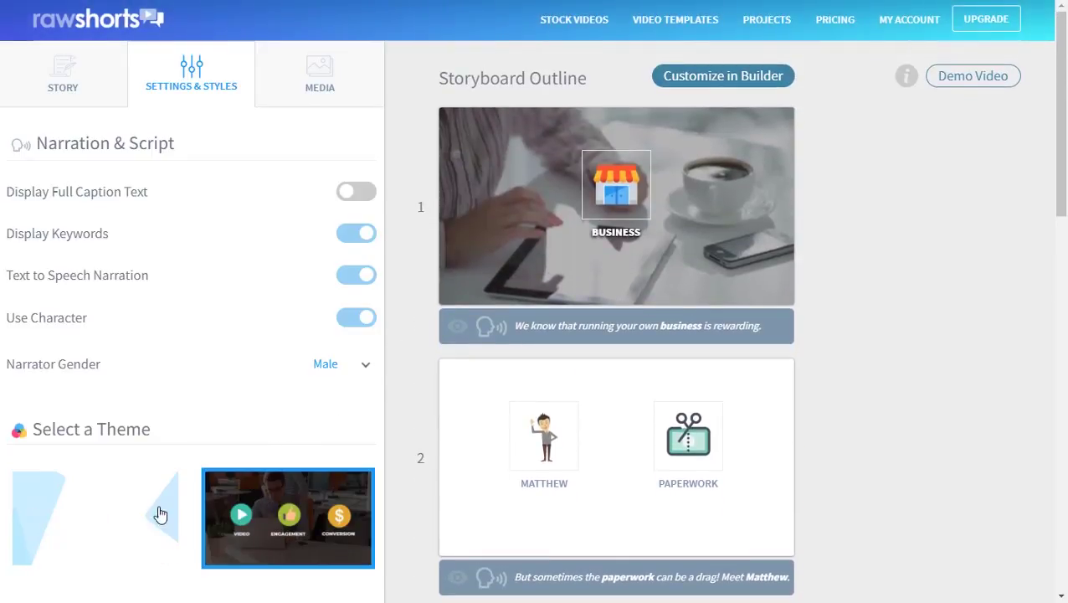